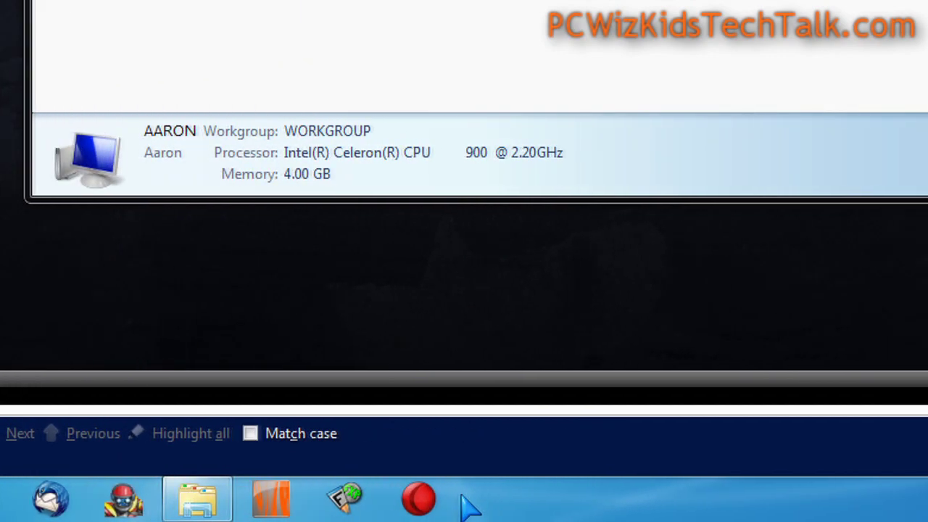
Install the 64-bit UxStyle Core Jul13 beta, then launch the 32-bit x86 installer.
{"action": "left_click", "coordinate": [32, 499]}
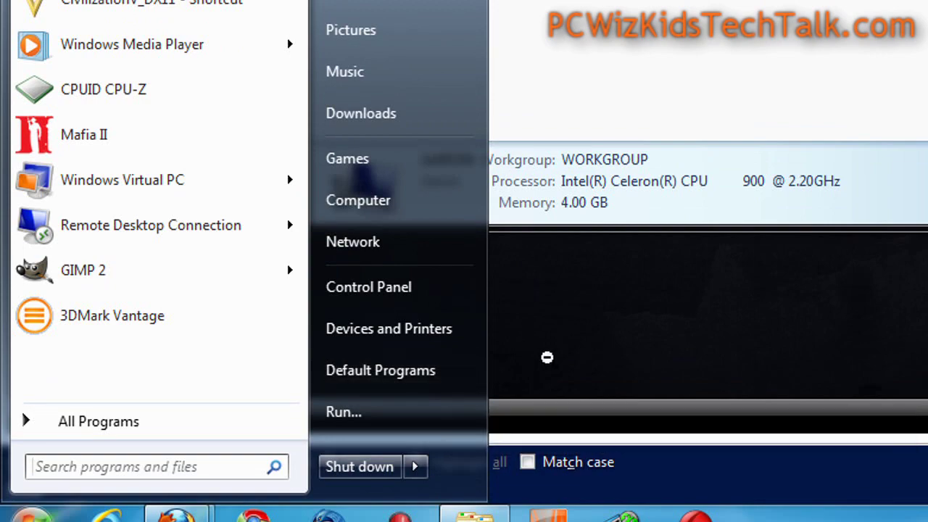
{"action": "left_click", "coordinate": [635, 337]}
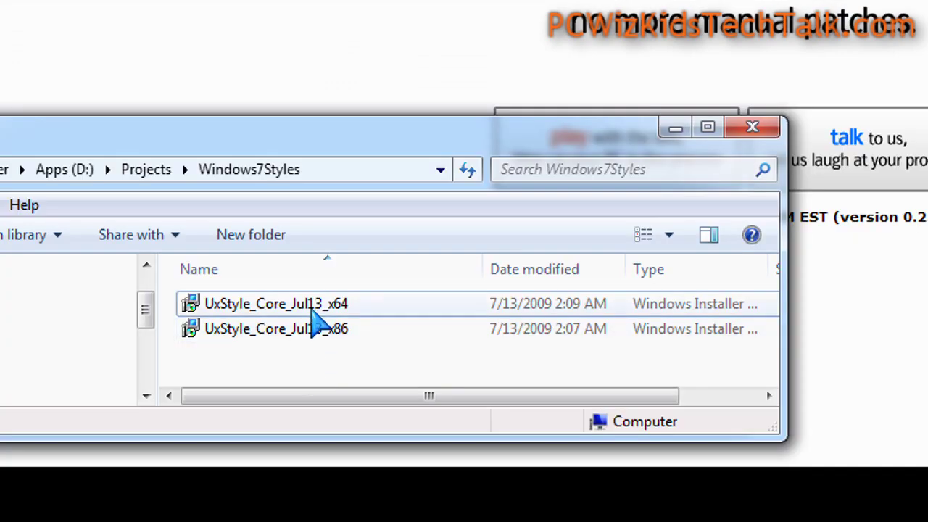
{"action": "double_click", "coordinate": [317, 315]}
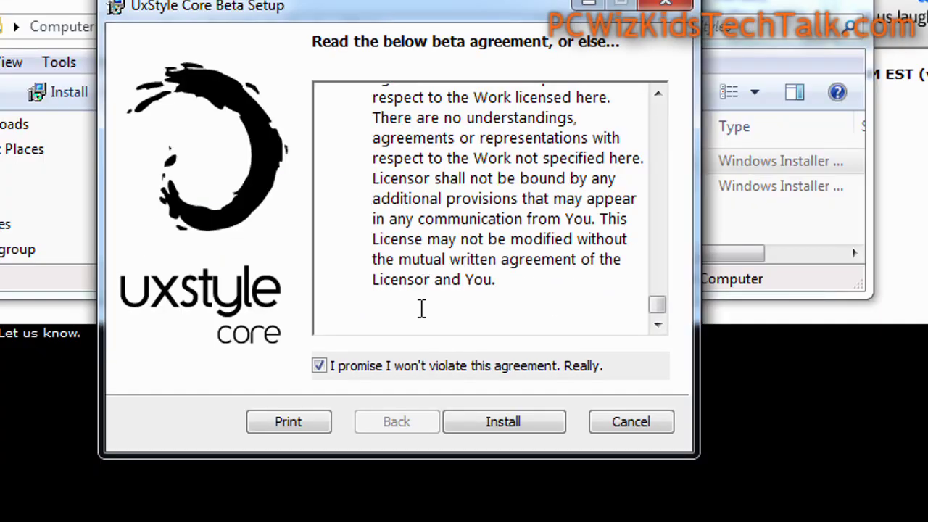
{"action": "left_click", "coordinate": [494, 422]}
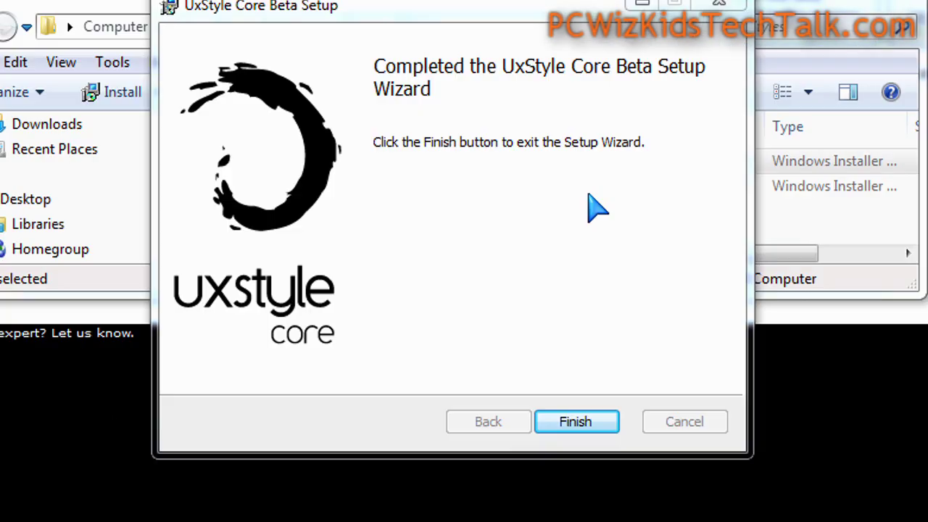
{"action": "left_click", "coordinate": [521, 365]}
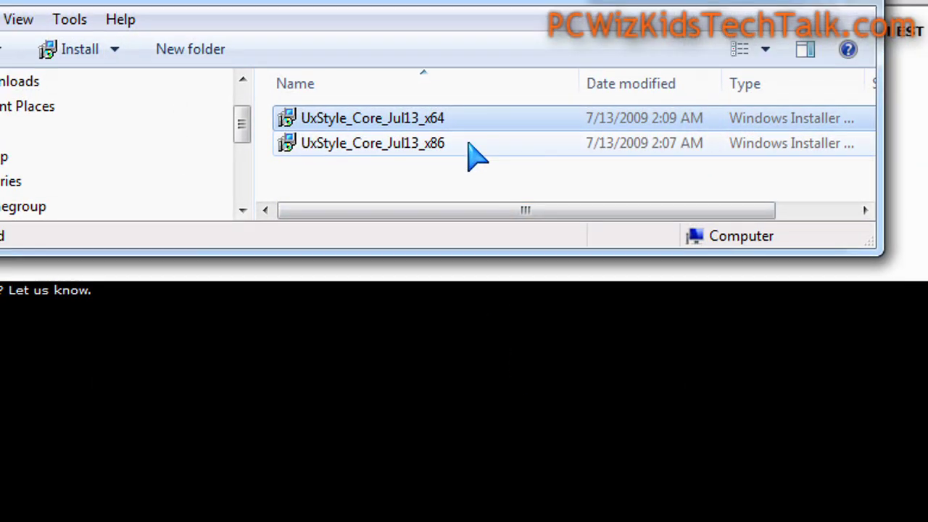
{"action": "double_click", "coordinate": [428, 143]}
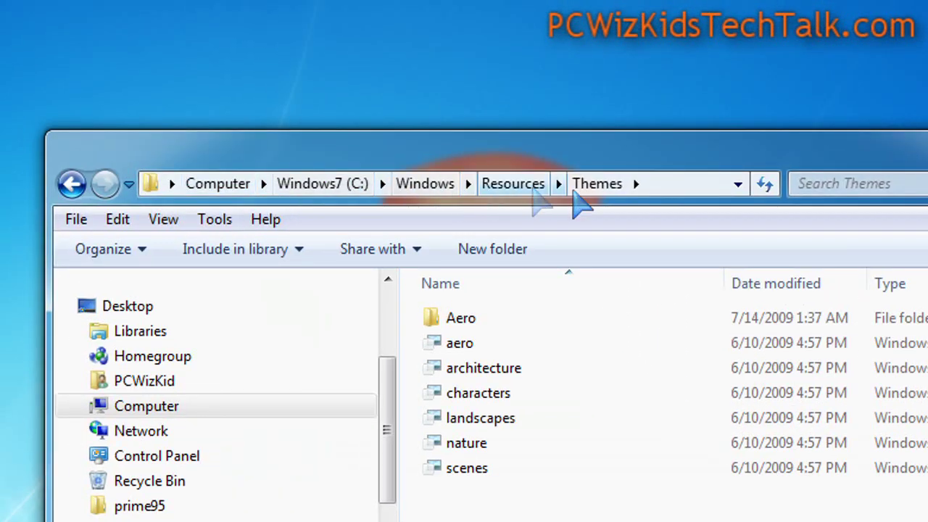
Show the path C:\Windows\Resources\Themes as plain text in the address bar.
{"action": "left_click", "coordinate": [636, 183]}
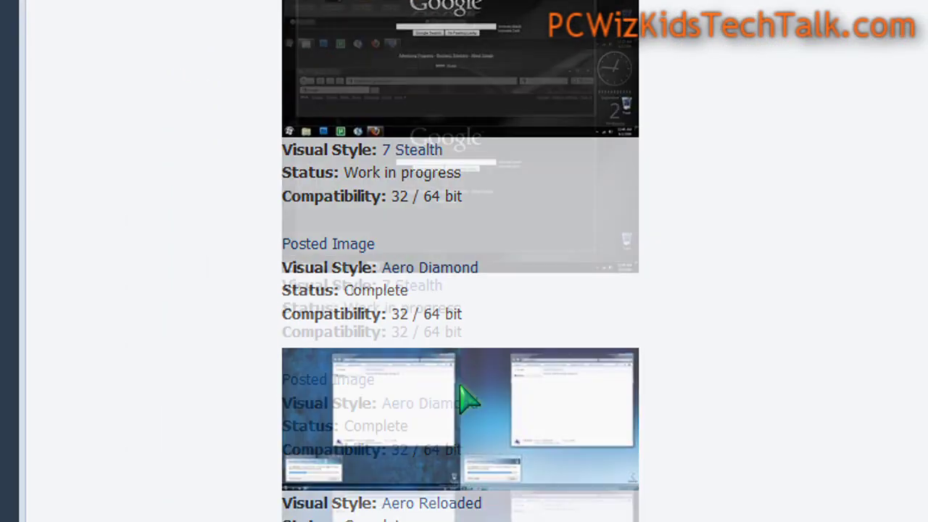
Scroll through the Neowin Windows 7 visual styles list, briefly highlighting one entry's Complete status.
{"action": "scroll", "coordinate": [468, 398], "scroll_direction": "down", "scroll_amount": 10}
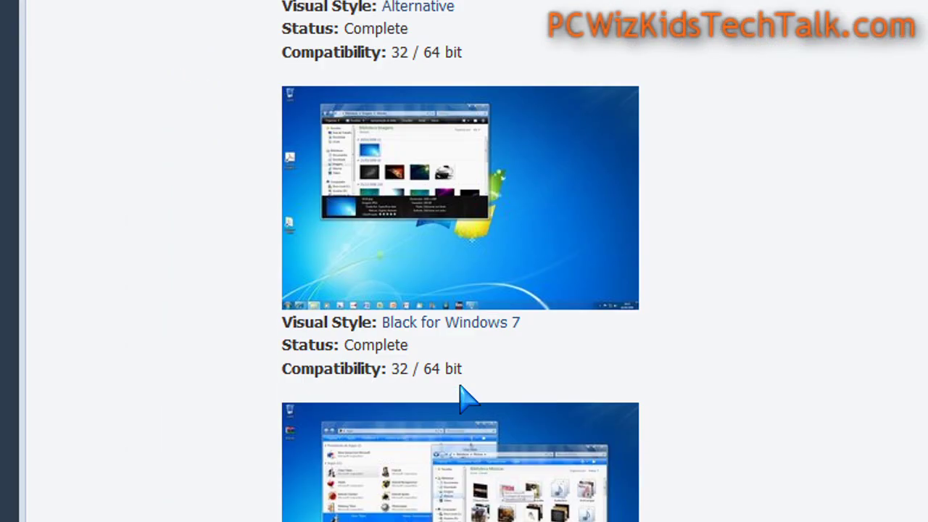
{"action": "left_click_drag", "start_coordinate": [344, 340], "coordinate": [464, 353]}
{"action": "left_click", "coordinate": [464, 352]}
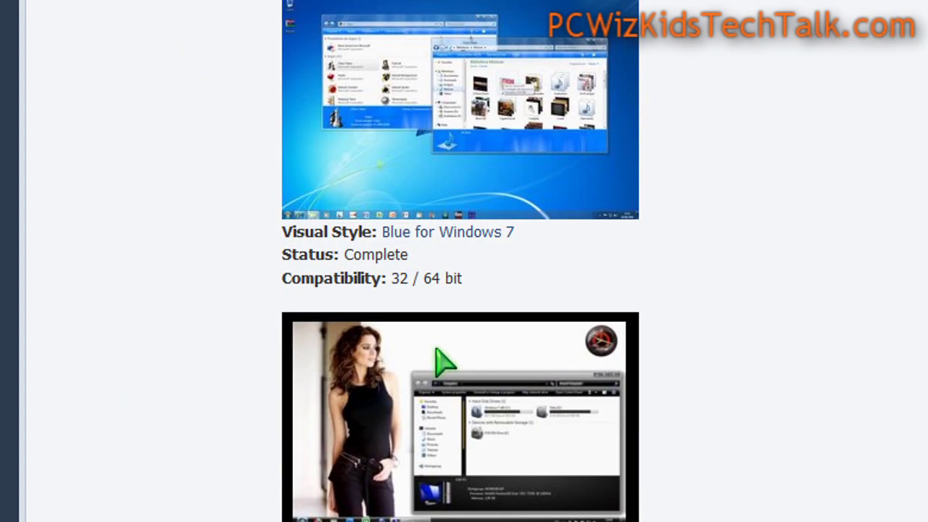
{"action": "scroll", "coordinate": [436, 350], "scroll_direction": "down", "scroll_amount": 4}
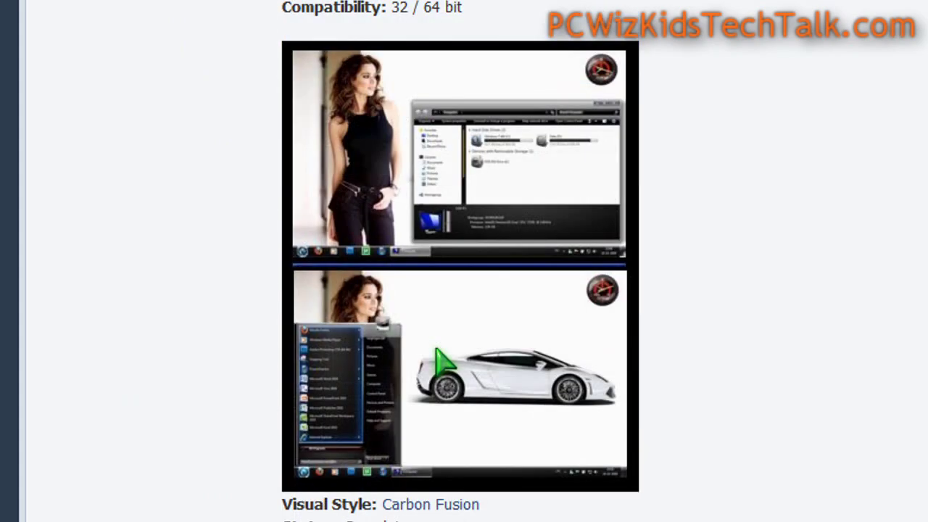
{"action": "scroll", "coordinate": [440, 357], "scroll_direction": "down", "scroll_amount": 10}
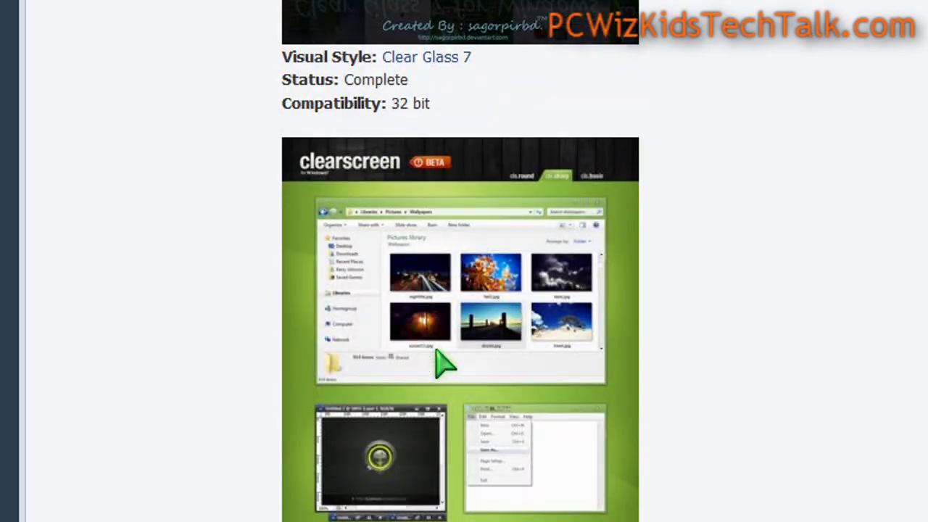
{"action": "scroll", "coordinate": [443, 362], "scroll_direction": "down", "scroll_amount": 3}
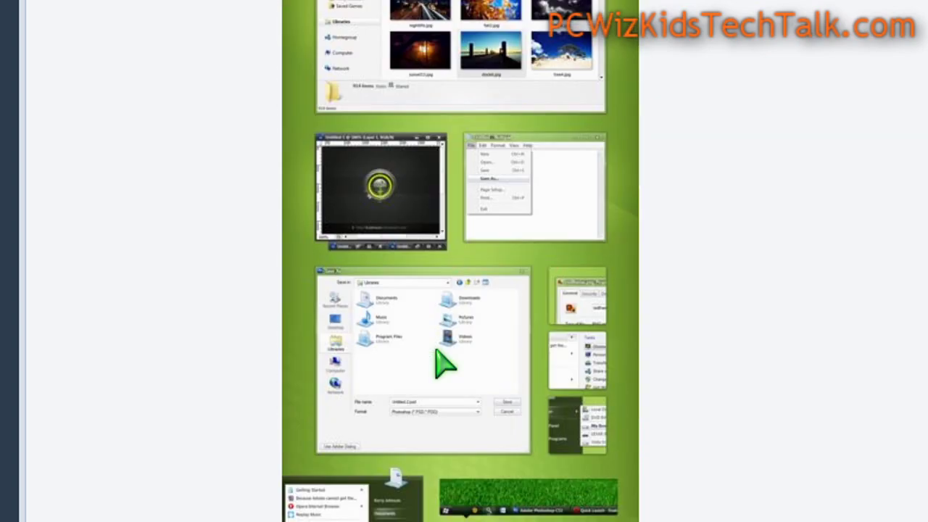
{"action": "scroll", "coordinate": [446, 362], "scroll_direction": "down", "scroll_amount": 2}
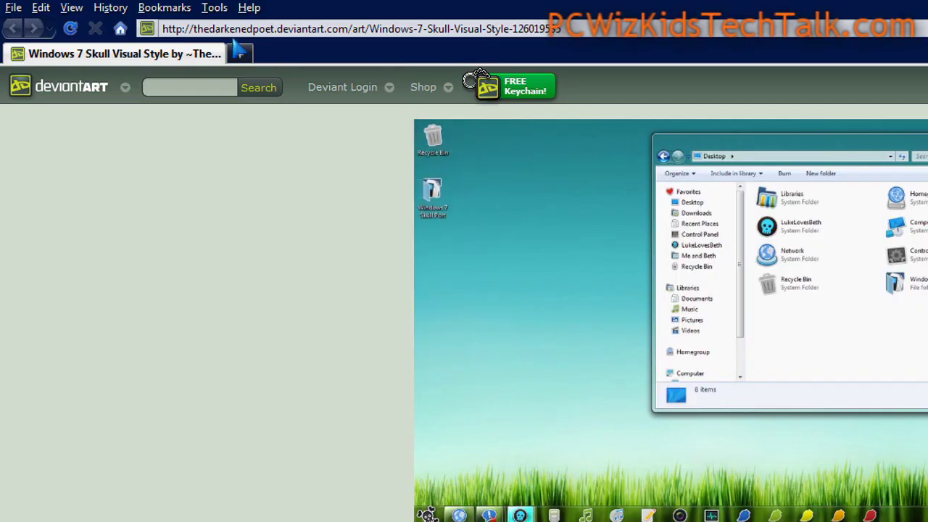
Highlight the deviantart.com address, the Skull page name, and the RTM and x64 explorer.exe notes.
{"action": "left_click_drag", "start_coordinate": [277, 29], "coordinate": [352, 32]}
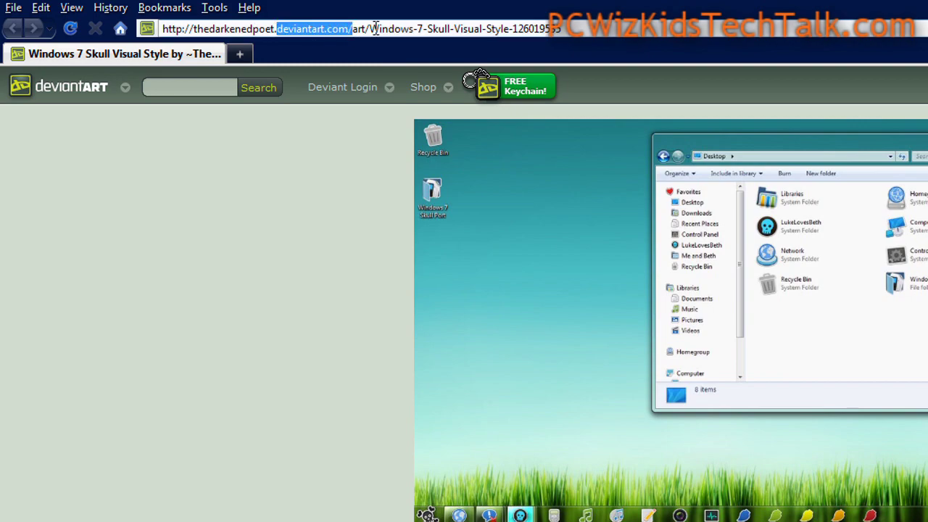
{"action": "left_click_drag", "start_coordinate": [368, 29], "coordinate": [577, 29]}
{"action": "left_click", "coordinate": [574, 29]}
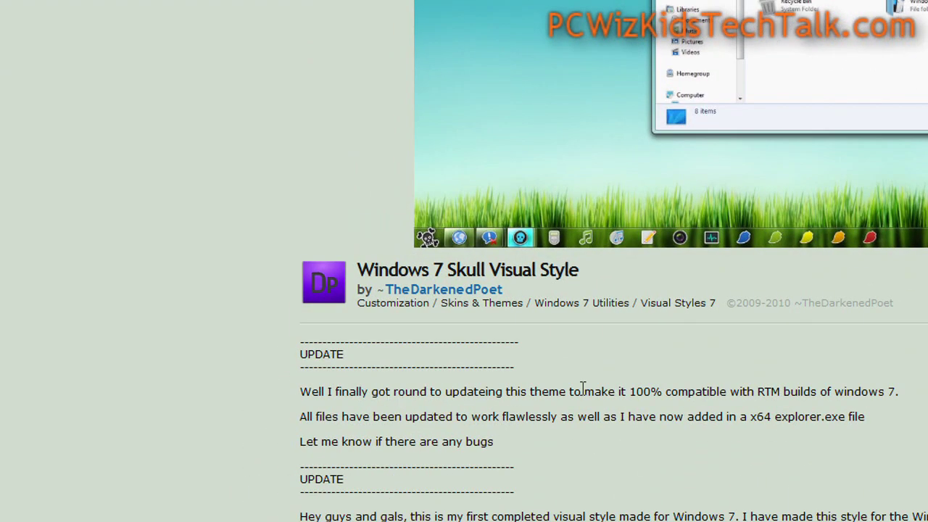
{"action": "left_click_drag", "start_coordinate": [583, 390], "coordinate": [898, 392]}
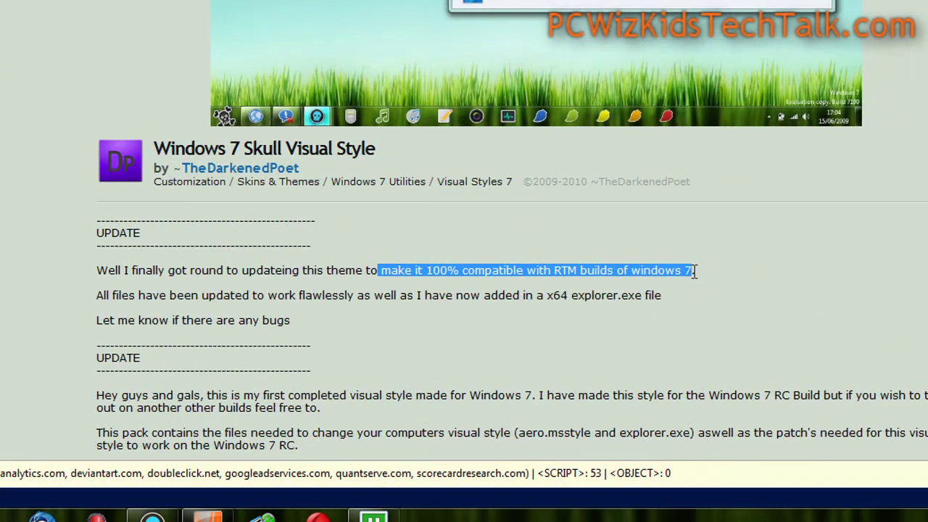
{"action": "left_click_drag", "start_coordinate": [673, 302], "coordinate": [531, 297]}
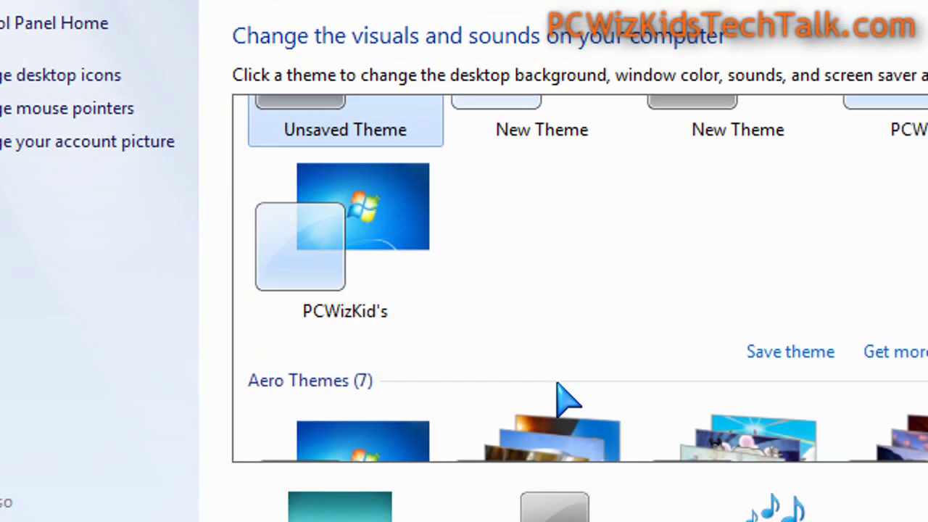
Scroll down to the installed themes and apply the Skull theme.
{"action": "scroll", "coordinate": [564, 398], "scroll_direction": "down", "scroll_amount": 3}
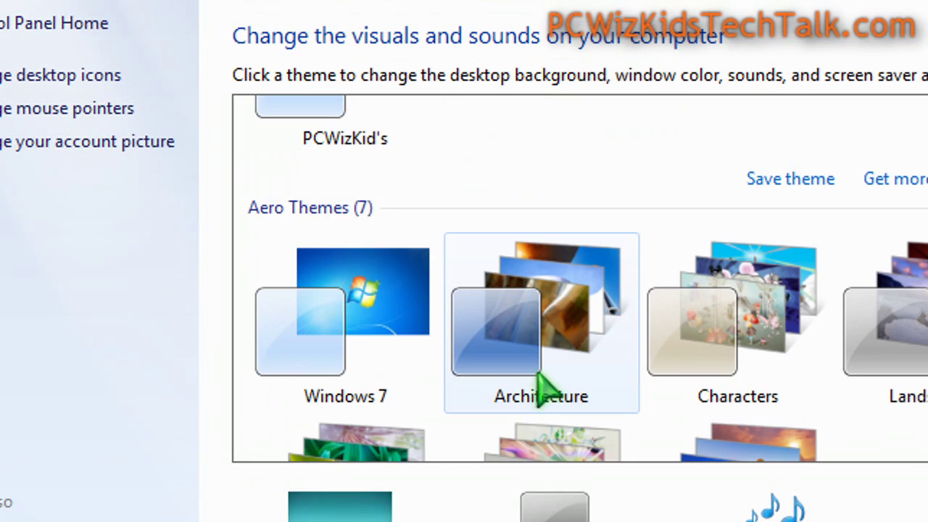
{"action": "scroll", "coordinate": [540, 384], "scroll_direction": "up", "scroll_amount": 2}
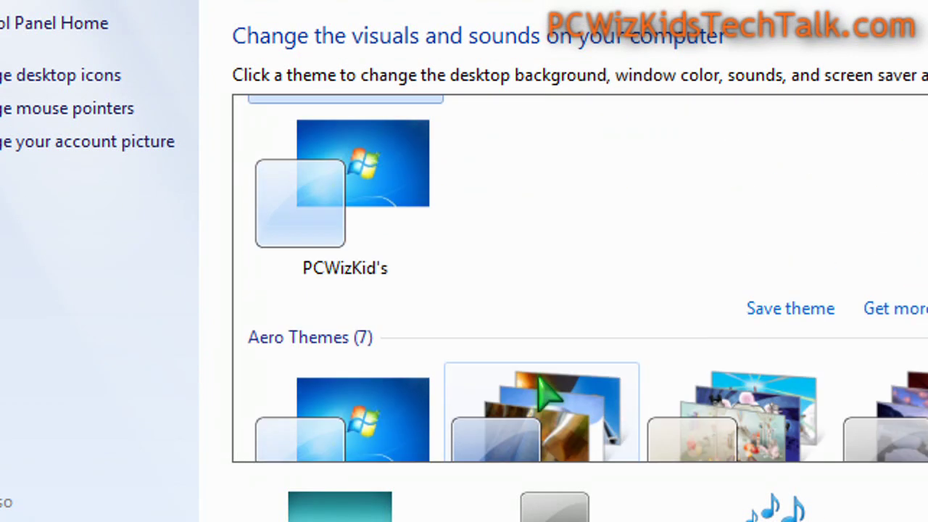
{"action": "scroll", "coordinate": [549, 395], "scroll_direction": "down", "scroll_amount": 3}
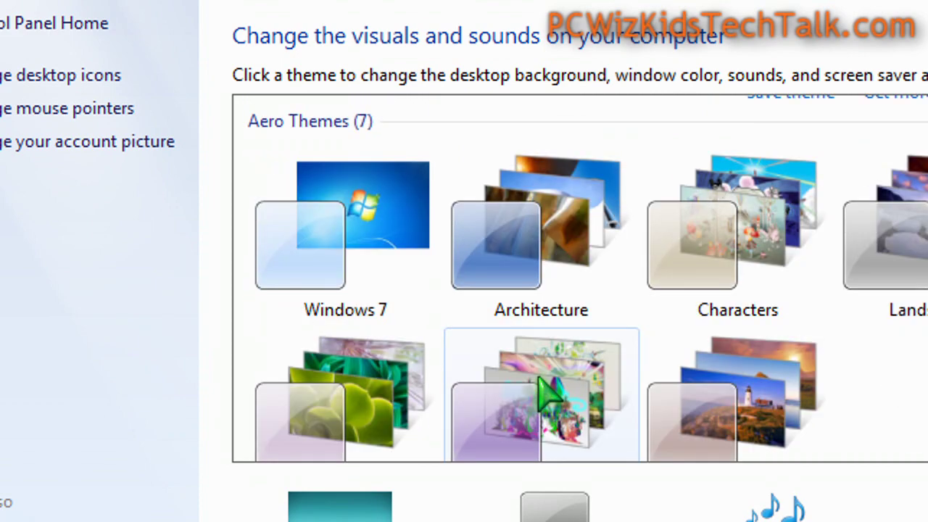
{"action": "scroll", "coordinate": [549, 395], "scroll_direction": "down", "scroll_amount": 5}
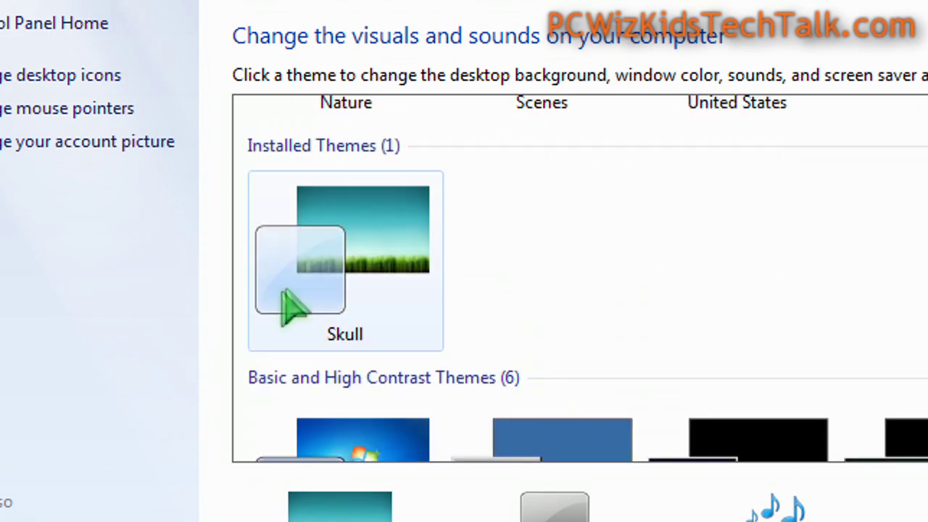
{"action": "left_click", "coordinate": [379, 278]}
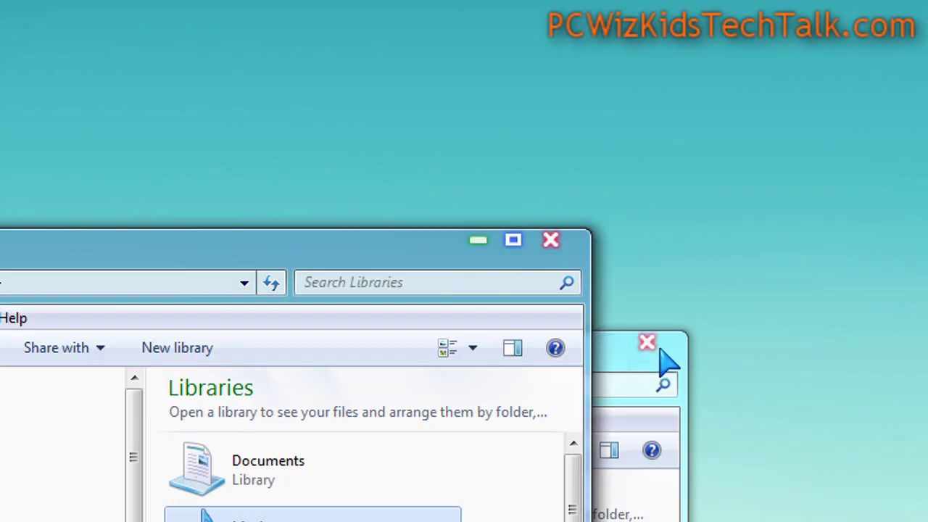
Move the Libraries window aside, then select explorer and explorer.old in C:\Windows.
{"action": "left_click_drag", "start_coordinate": [395, 254], "coordinate": [286, 256]}
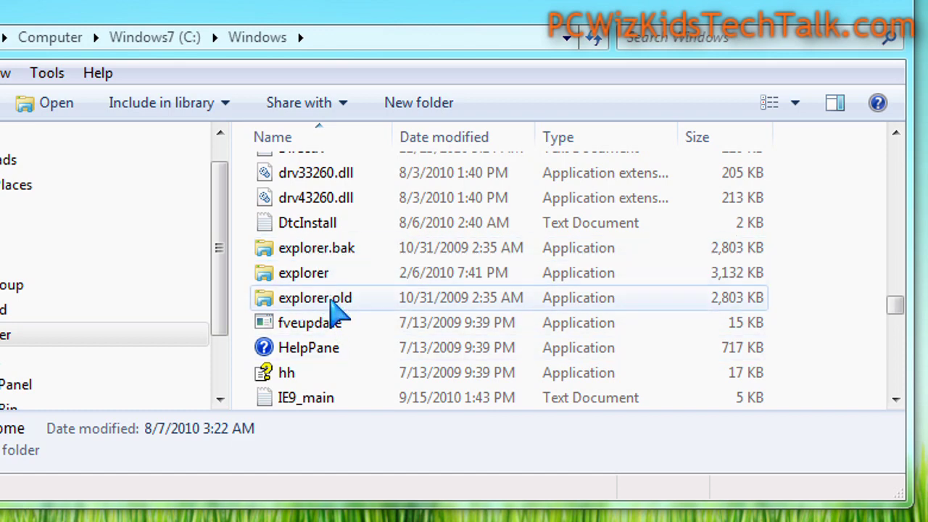
{"action": "left_click", "coordinate": [314, 275]}
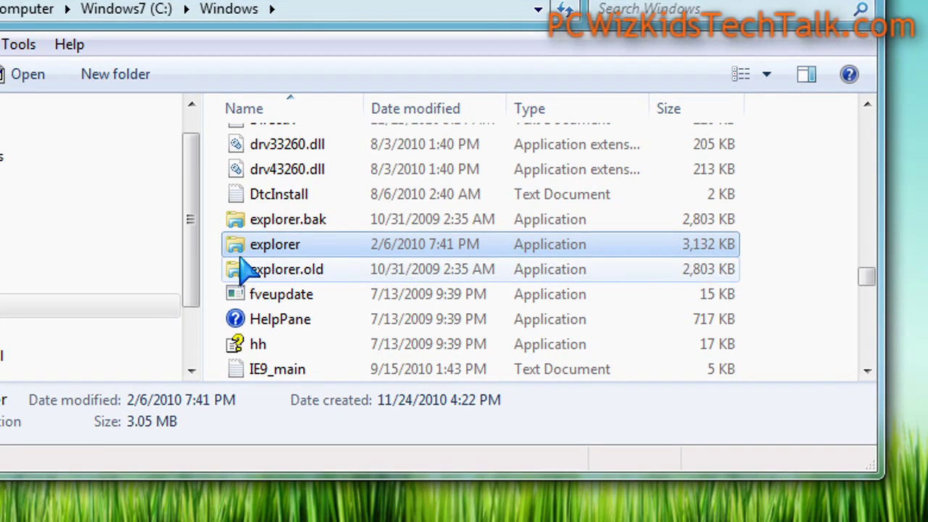
{"action": "left_click", "coordinate": [285, 270]}
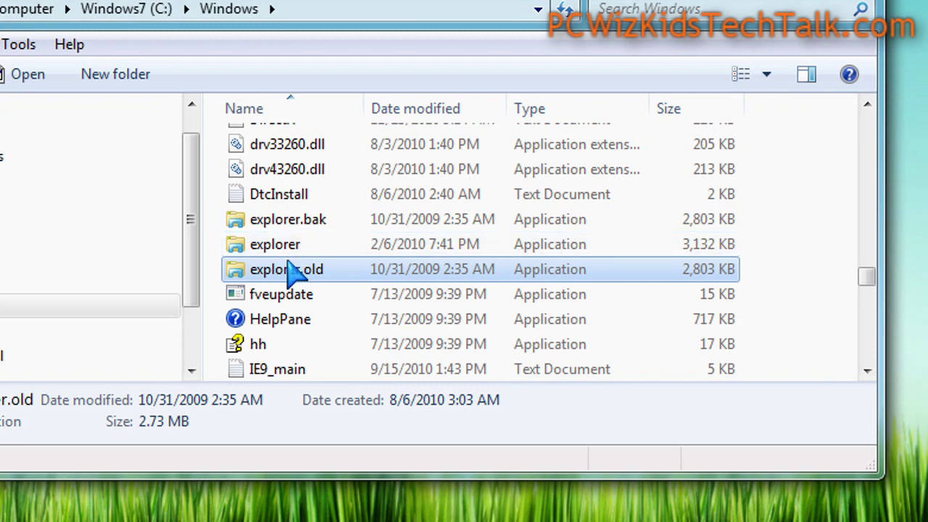
Make your user account the owner of explorer.old in its advanced security settings.
{"action": "right_click", "coordinate": [291, 270]}
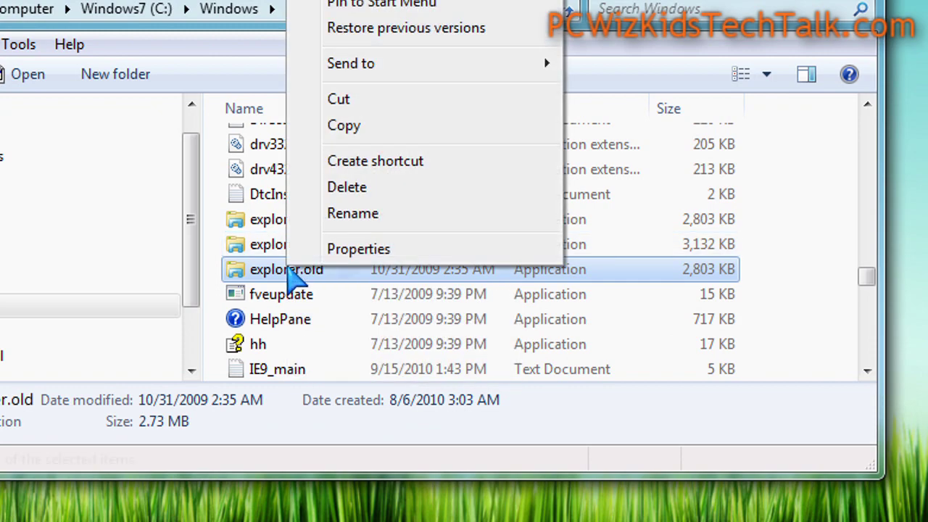
{"action": "left_click", "coordinate": [341, 249]}
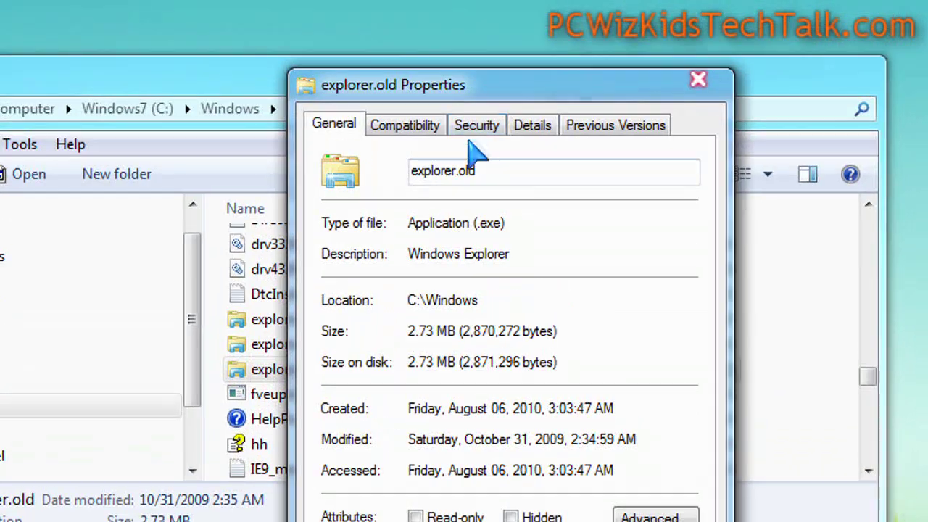
{"action": "left_click", "coordinate": [475, 26]}
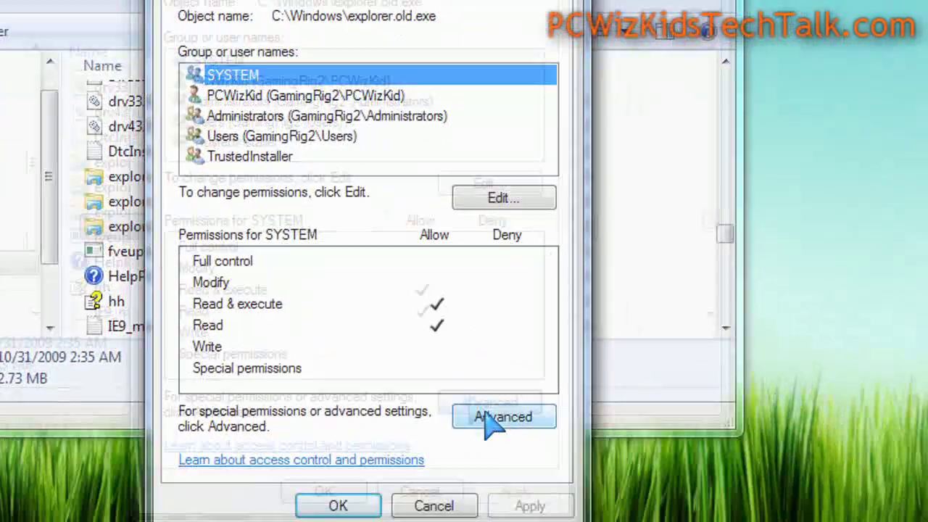
{"action": "left_click", "coordinate": [497, 418]}
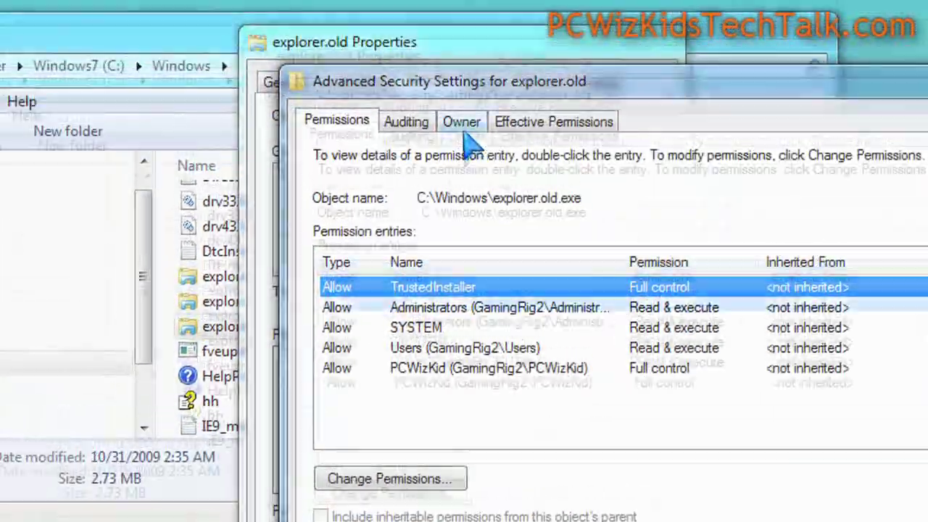
{"action": "left_click", "coordinate": [462, 123]}
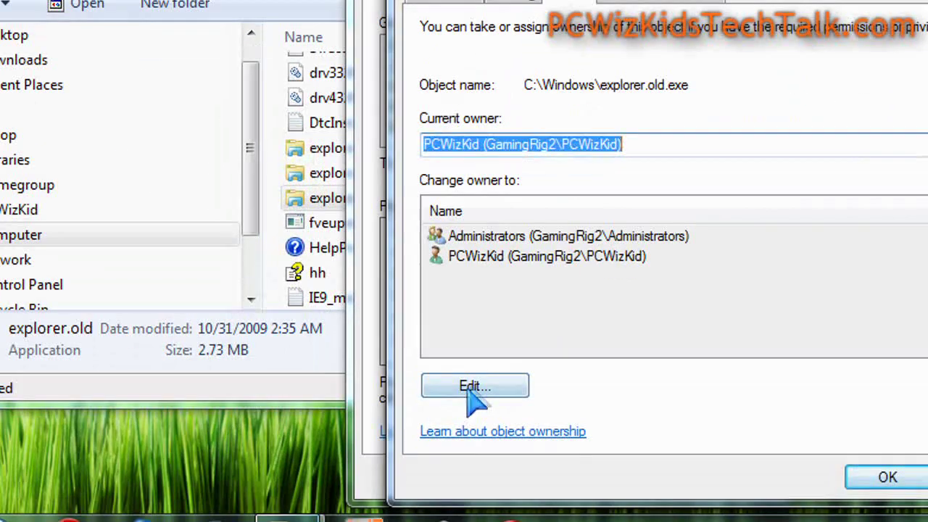
{"action": "left_click", "coordinate": [386, 513]}
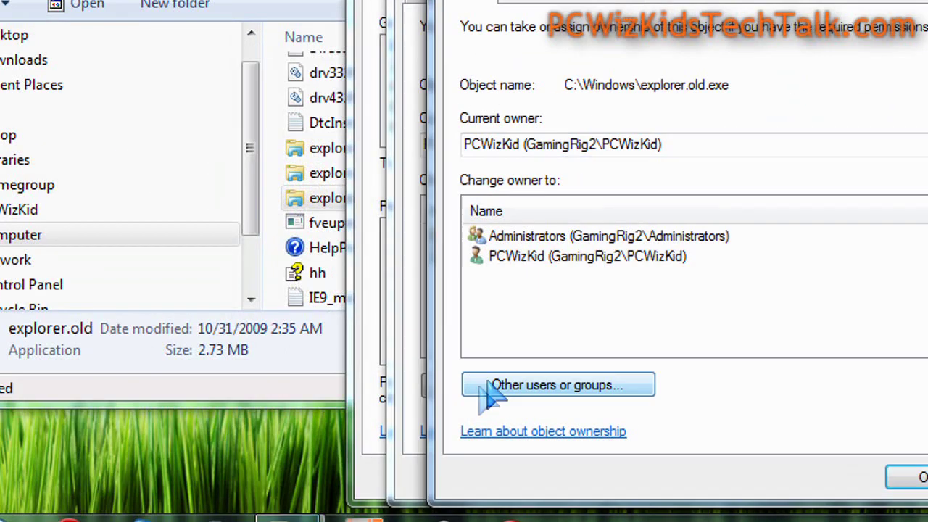
{"action": "left_click", "coordinate": [551, 260]}
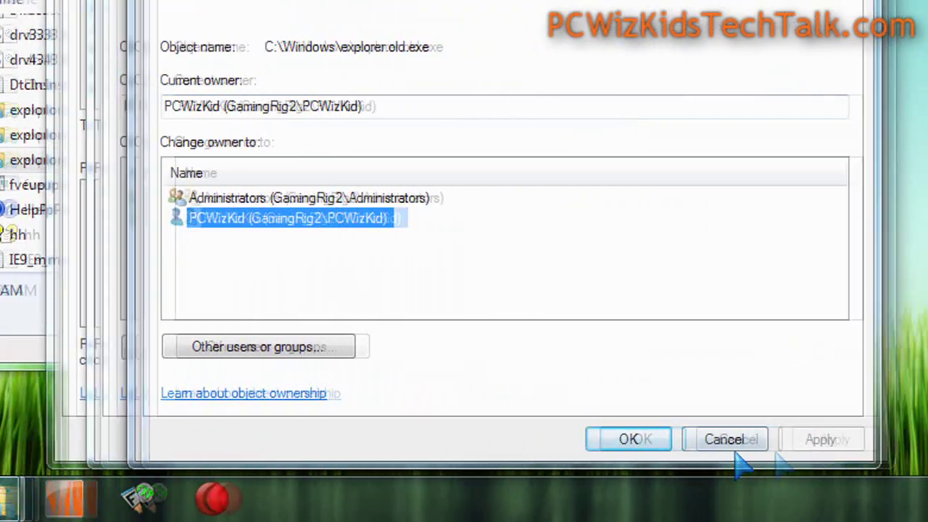
{"action": "left_click", "coordinate": [926, 478]}
{"action": "left_click", "coordinate": [464, 442]}
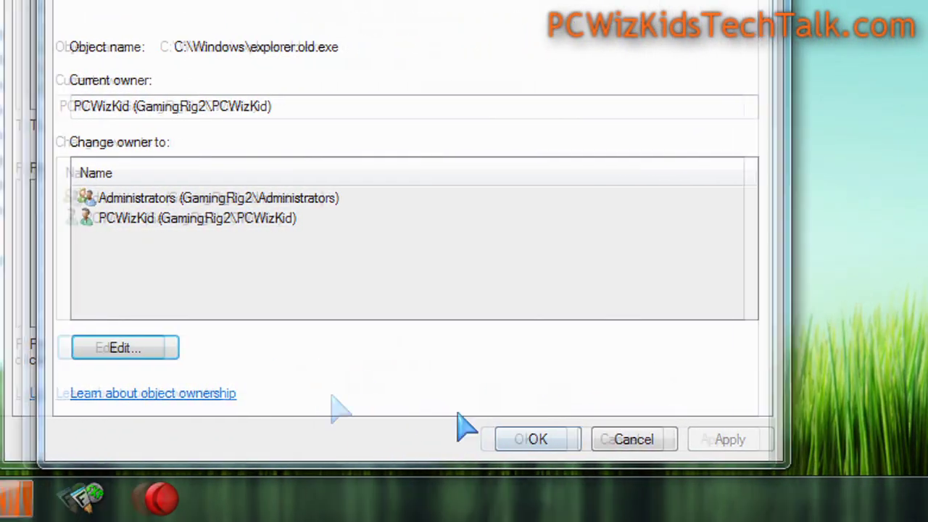
{"action": "left_click", "coordinate": [456, 439]}
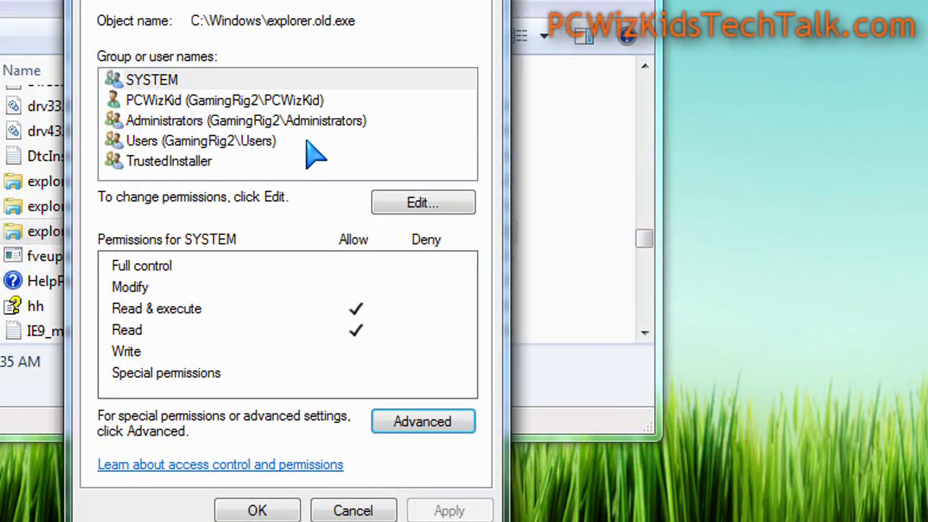
Grant your user account Full control on explorer.old and close its properties.
{"action": "left_click", "coordinate": [395, 201]}
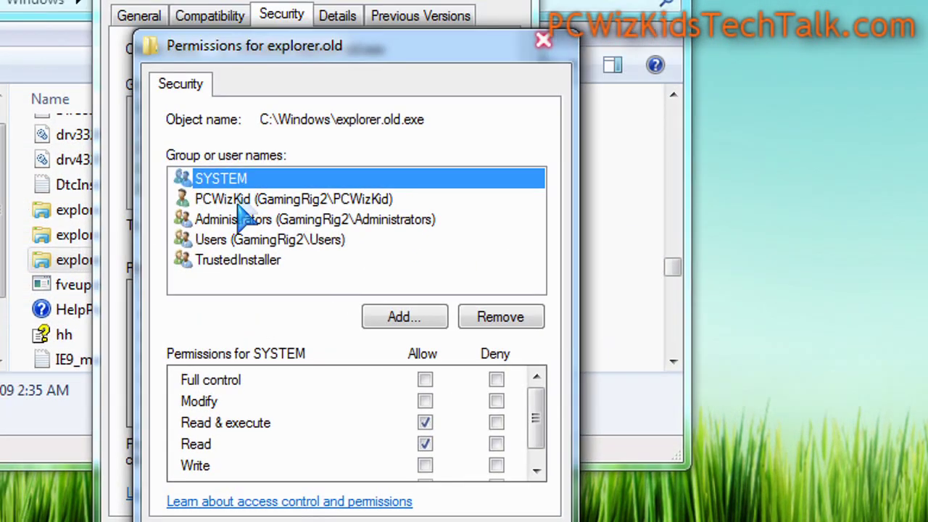
{"action": "left_click", "coordinate": [239, 206]}
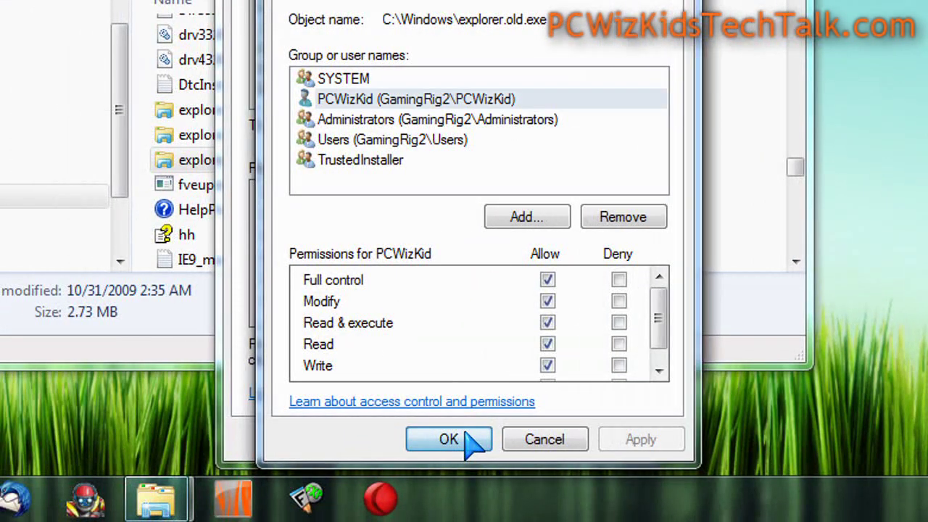
{"action": "left_click", "coordinate": [390, 451]}
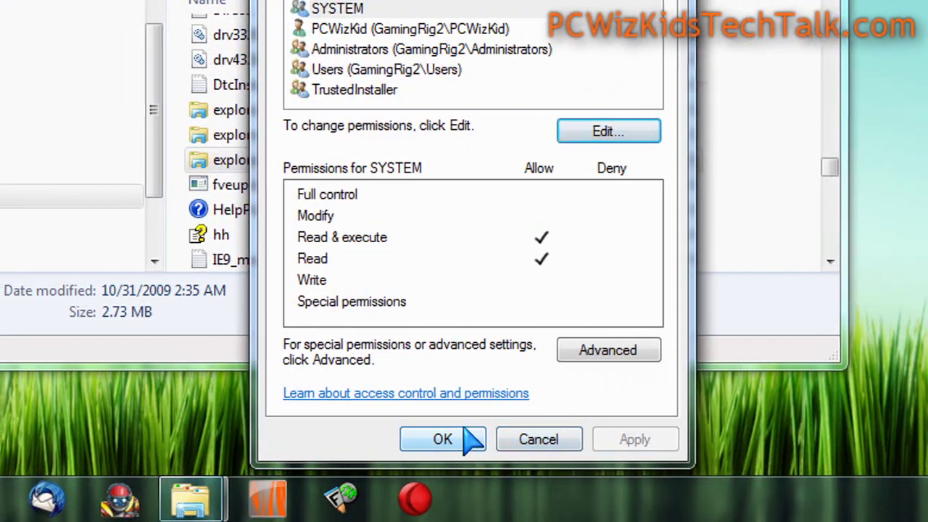
{"action": "left_click", "coordinate": [472, 437]}
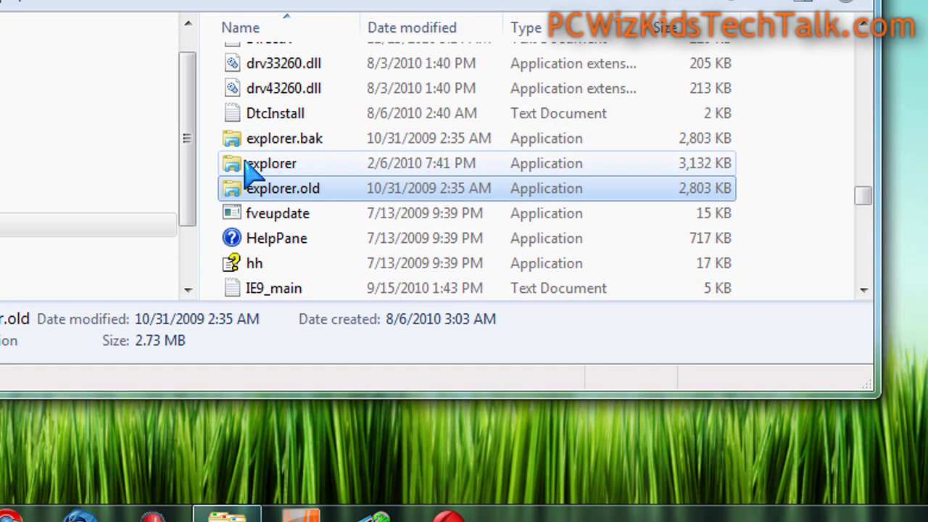
Select the explorer program file in the C:\Windows folder.
{"action": "left_click", "coordinate": [247, 165]}
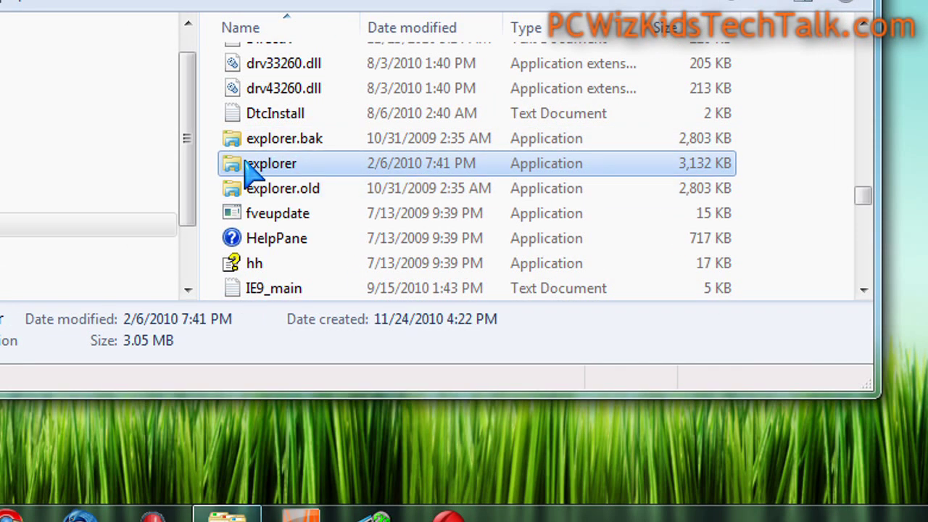